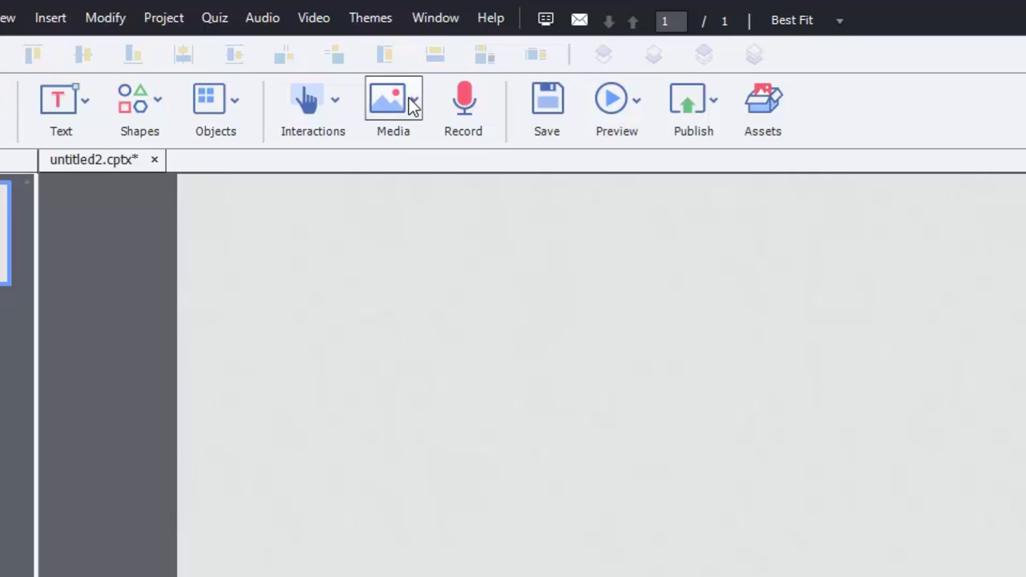
Step: Open Insert Video from Media and compare Multi-Slide Synchronized Video with Event Video, leaving Event Video selected
{"action": "left_click", "coordinate": [413, 106]}
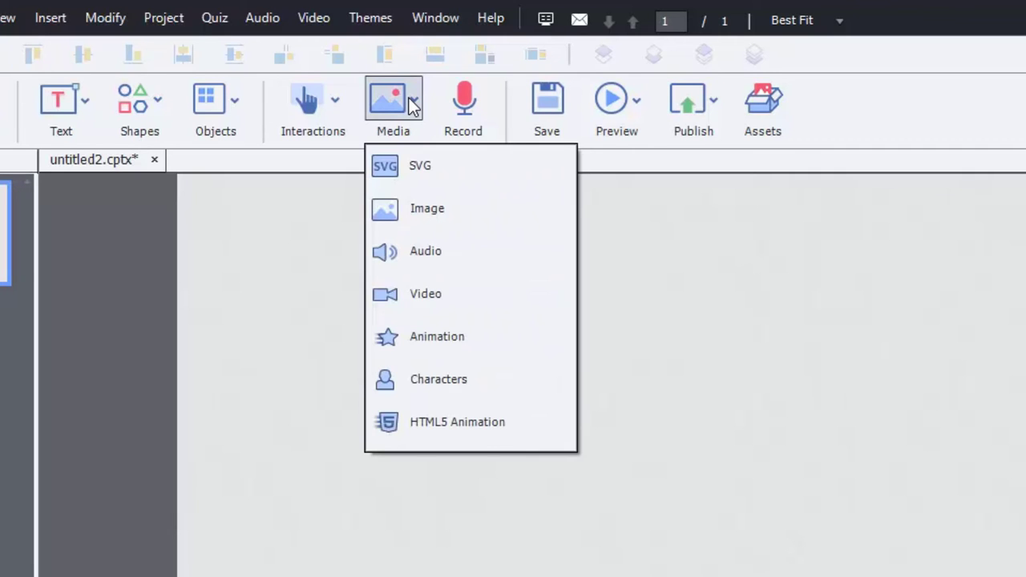
{"action": "left_click", "coordinate": [437, 292]}
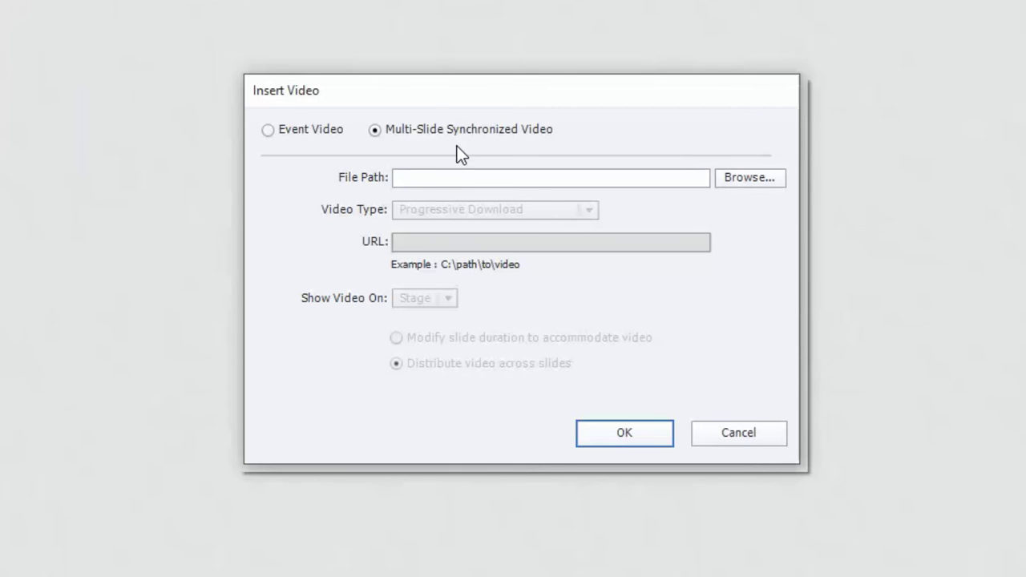
{"action": "left_click", "coordinate": [280, 131]}
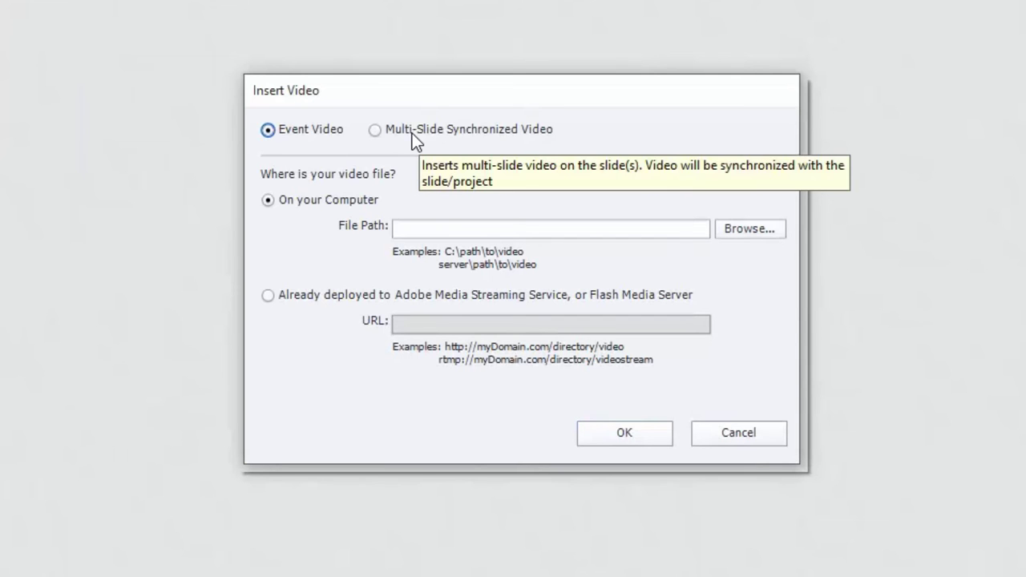
{"action": "left_click", "coordinate": [376, 133]}
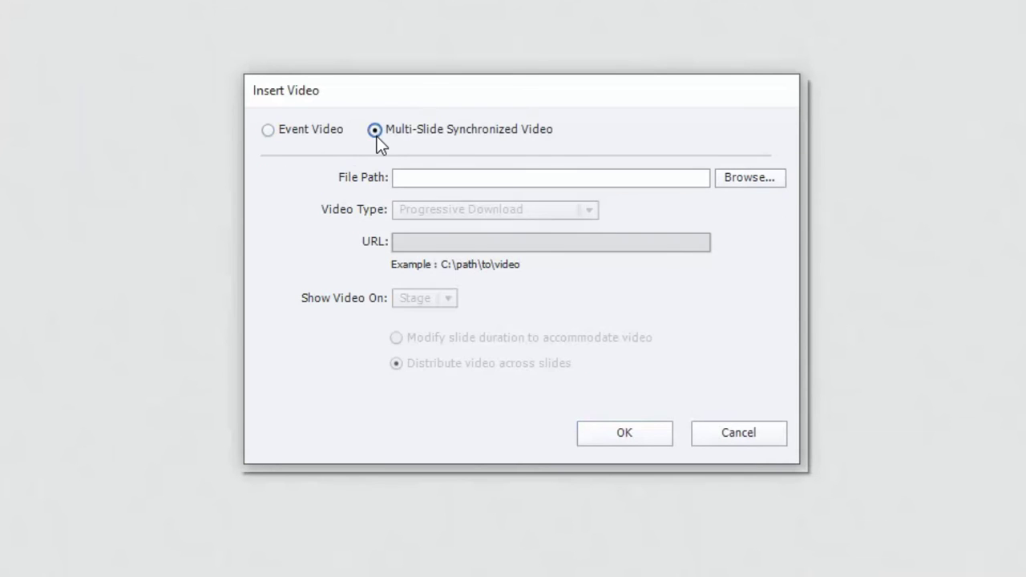
{"action": "left_click", "coordinate": [270, 131]}
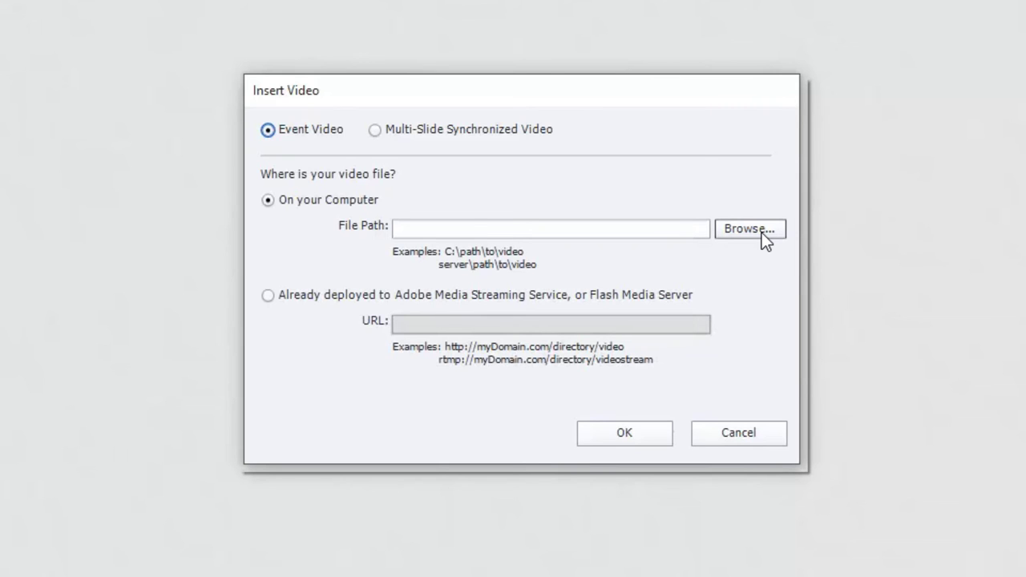
Step: Insert 20151005_115047.mp4 from My Videos on the computer as an event video
{"action": "left_click", "coordinate": [268, 295]}
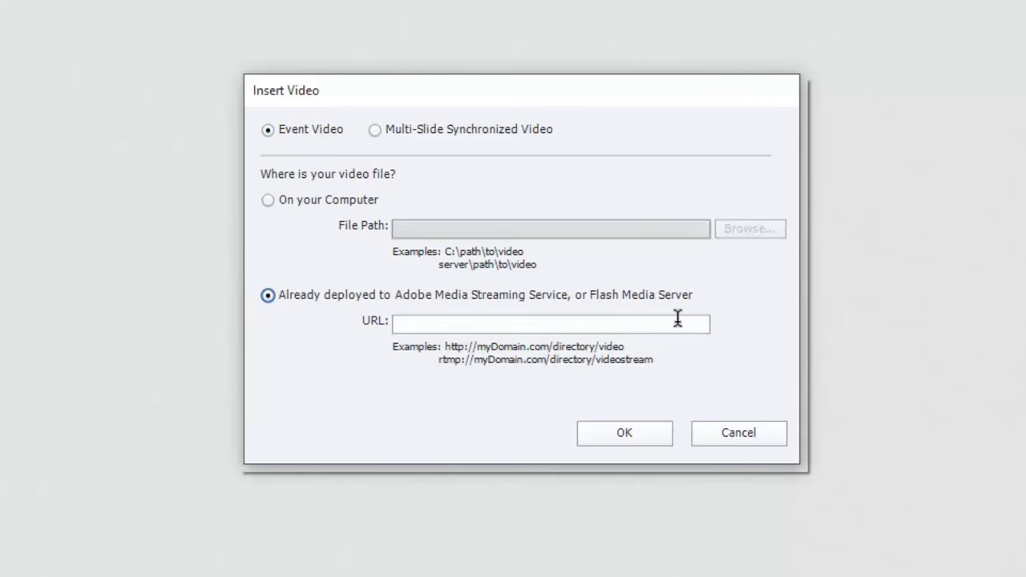
{"action": "left_click", "coordinate": [270, 202]}
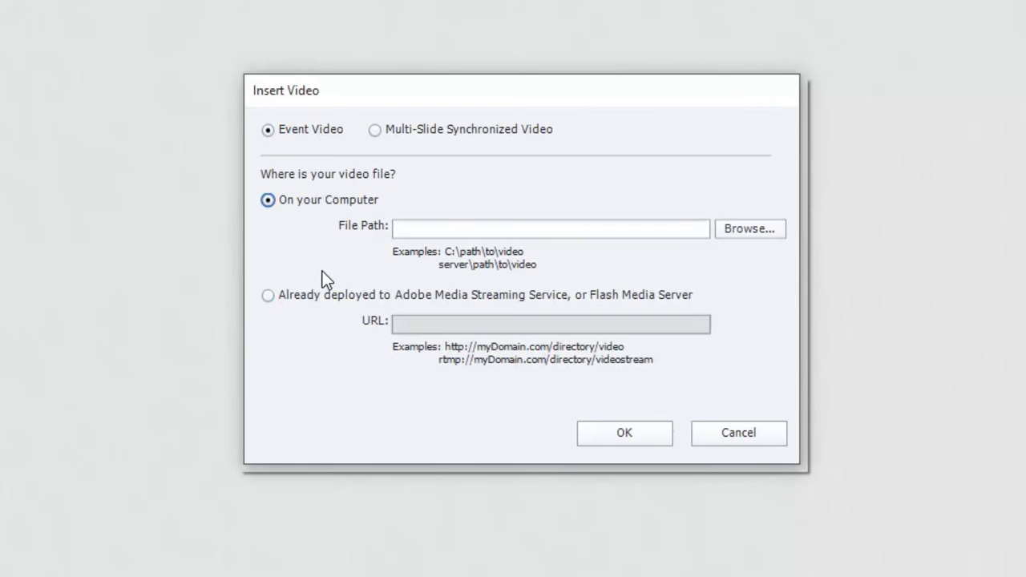
{"action": "left_click", "coordinate": [749, 230]}
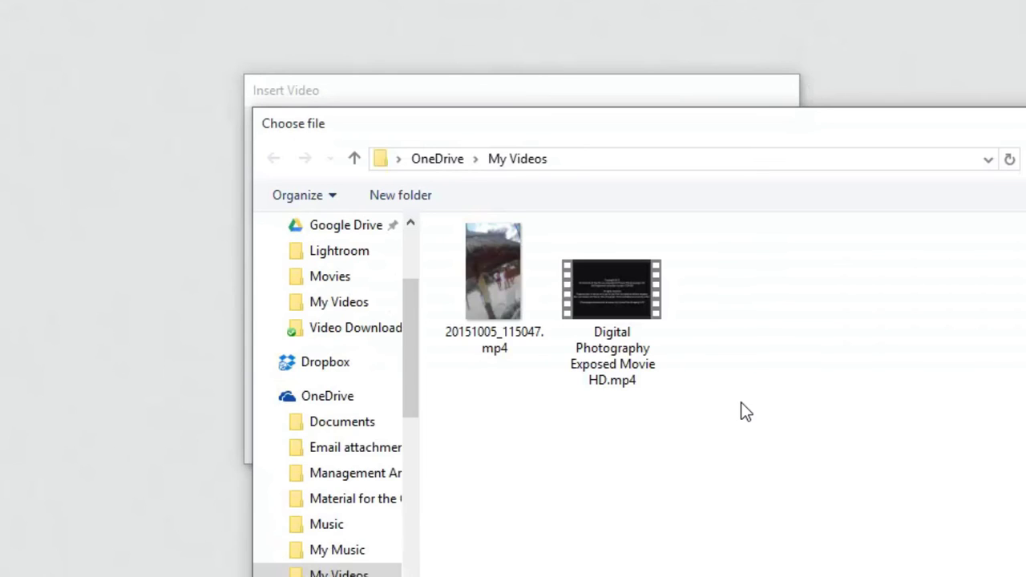
{"action": "left_click", "coordinate": [492, 265]}
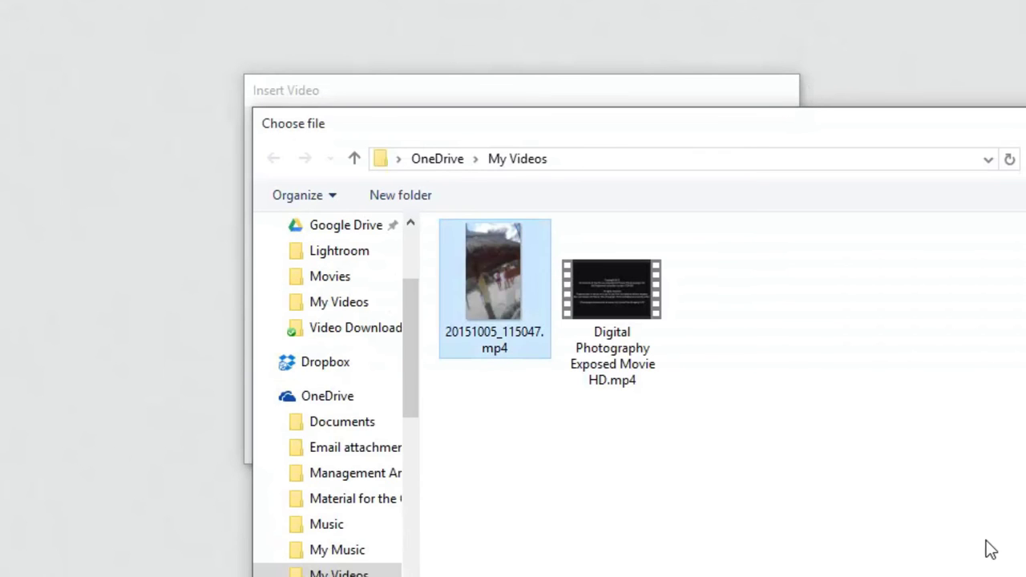
{"action": "key", "text": "Return"}
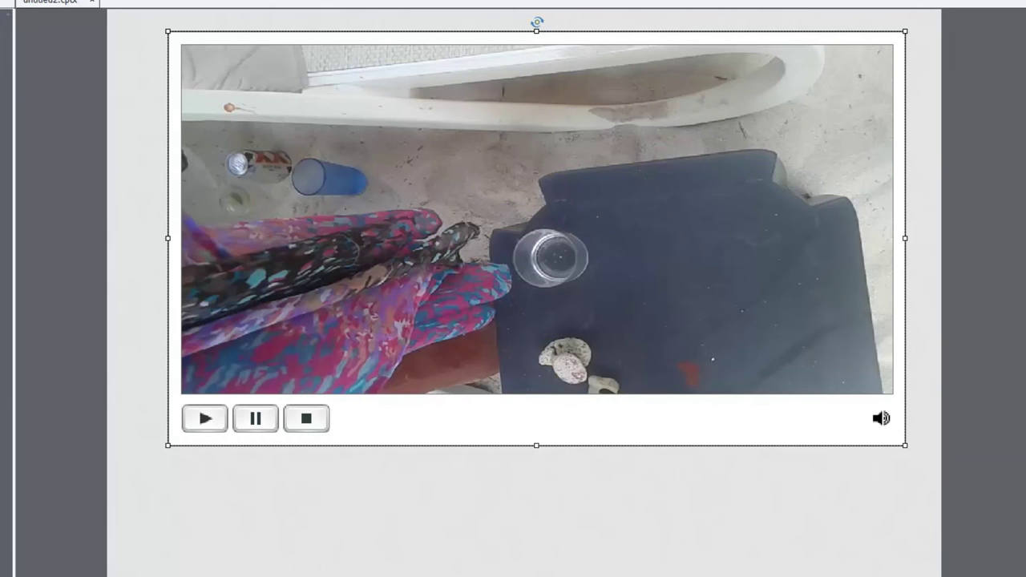
Step: Try the clearSkin2 and coronaSkin1 skins, settle on haloSkin3, and turn on Auto Play
{"action": "left_click", "coordinate": [923, 282]}
{"action": "left_click", "coordinate": [911, 330]}
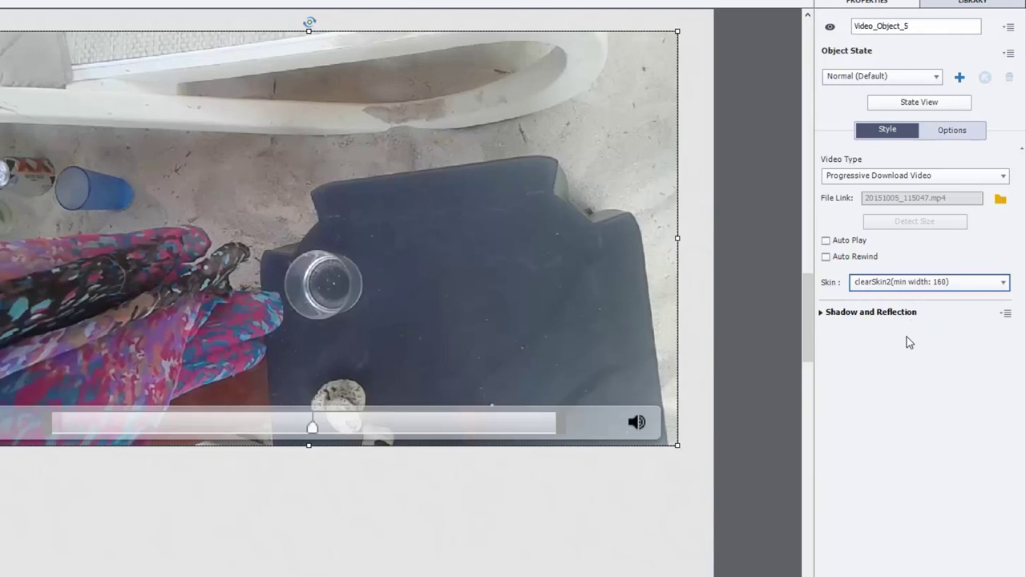
{"action": "left_click", "coordinate": [908, 288]}
{"action": "left_click", "coordinate": [909, 362]}
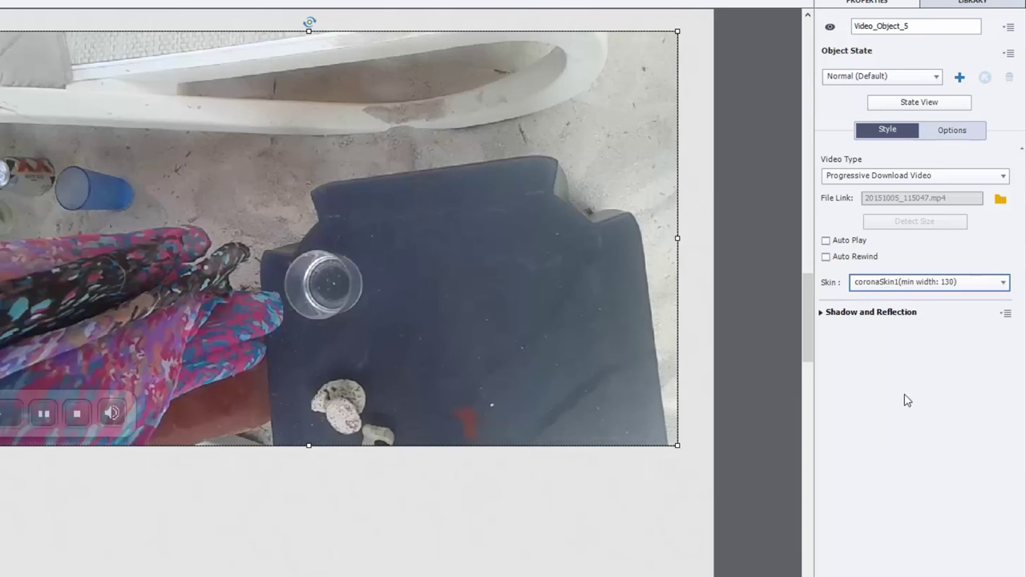
{"action": "left_click", "coordinate": [911, 285]}
{"action": "left_click", "coordinate": [901, 436]}
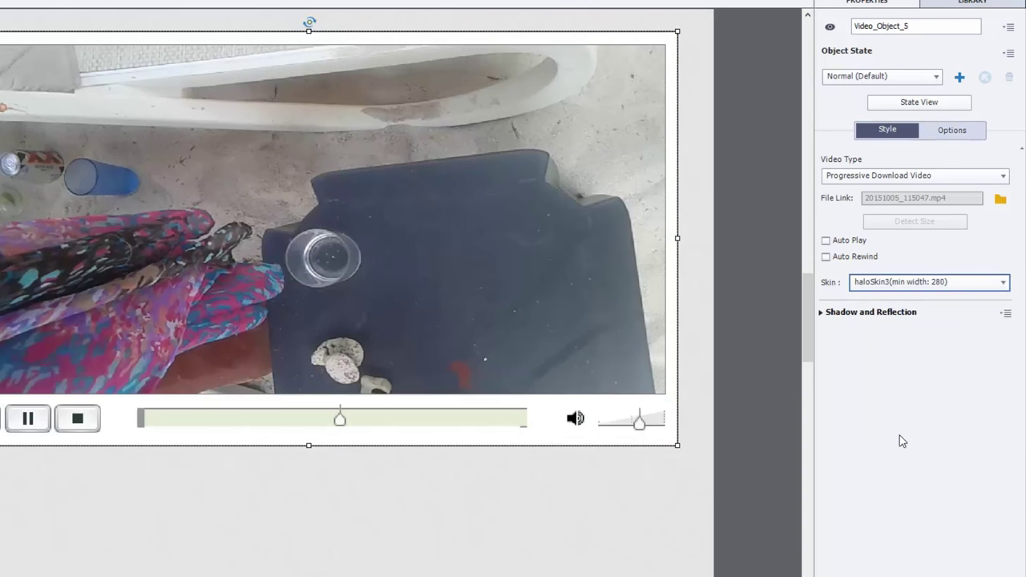
{"action": "left_click", "coordinate": [917, 287]}
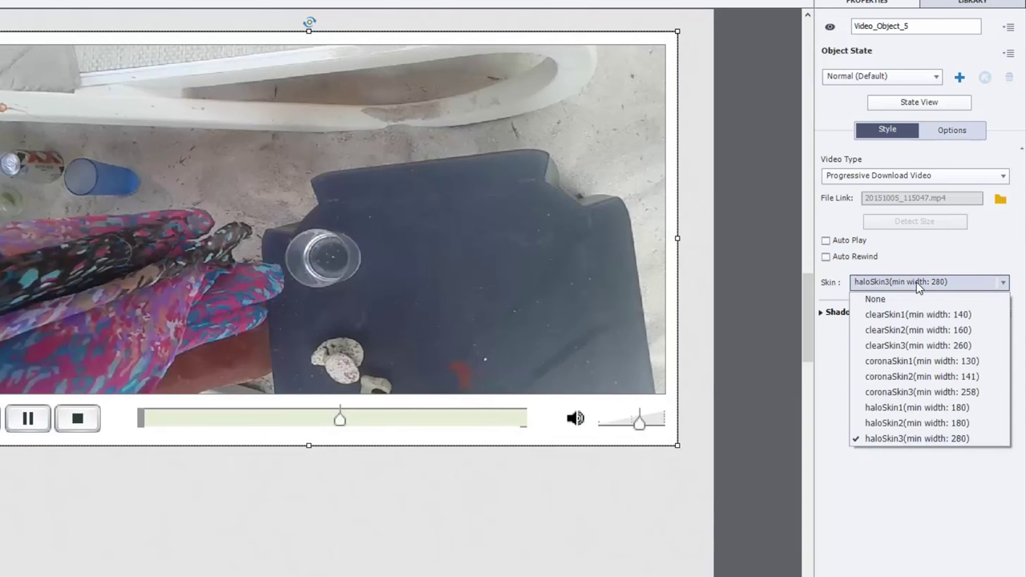
{"action": "left_click", "coordinate": [905, 440]}
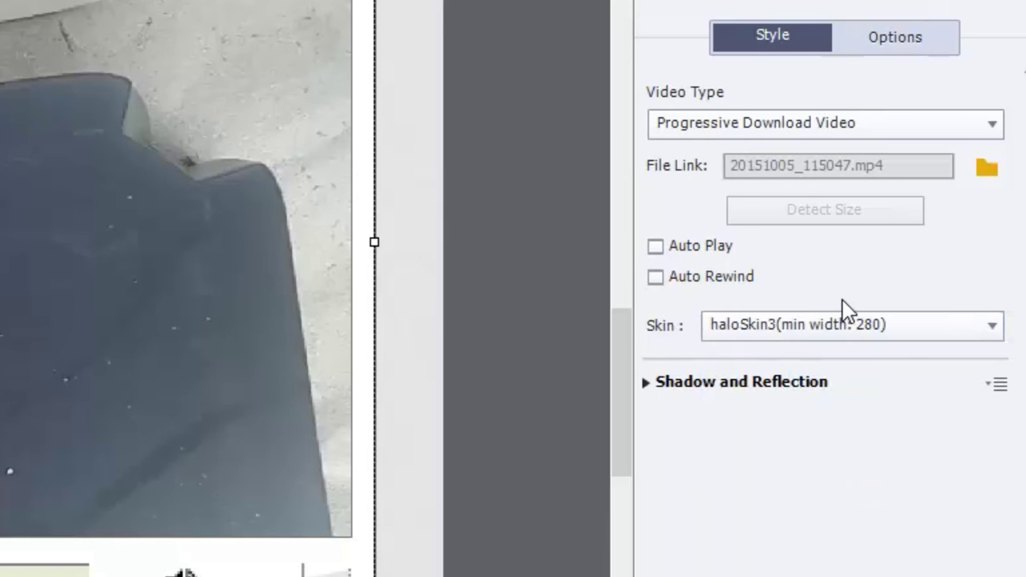
{"action": "left_click", "coordinate": [708, 251]}
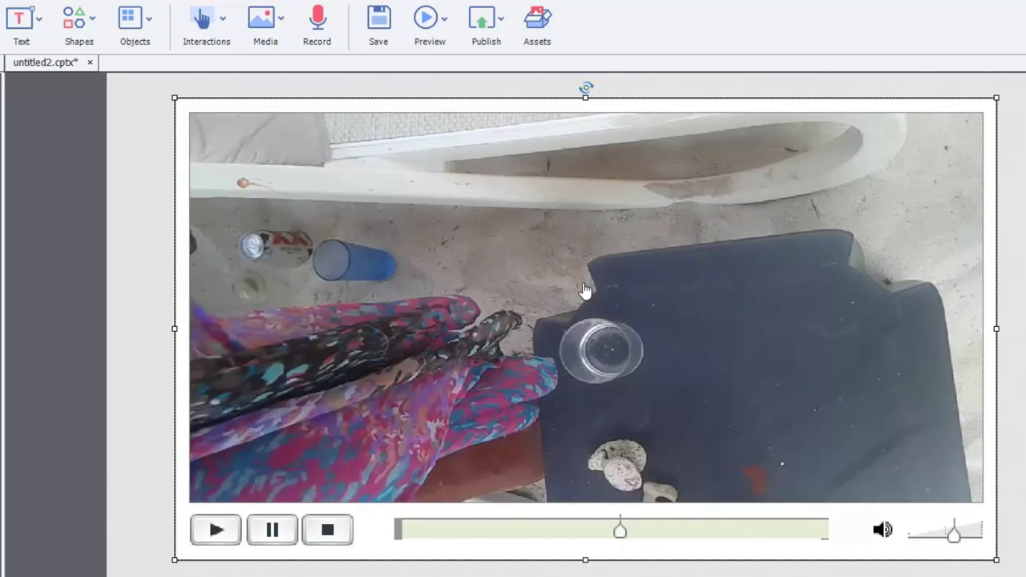
Step: Delete the event video from the slide
{"action": "right_click", "coordinate": [586, 291]}
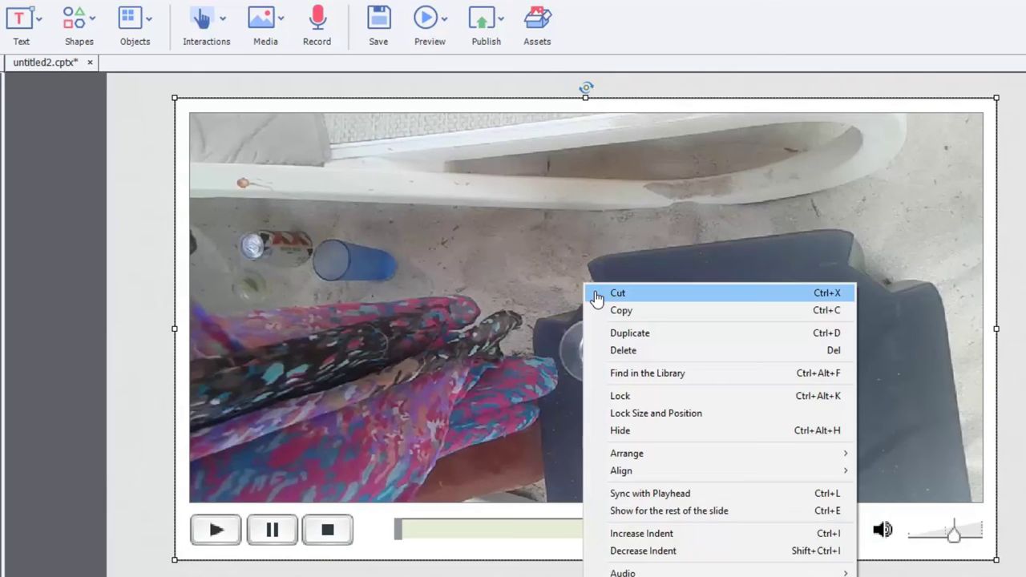
{"action": "key", "text": "Escape"}
{"action": "key", "text": "Delete"}
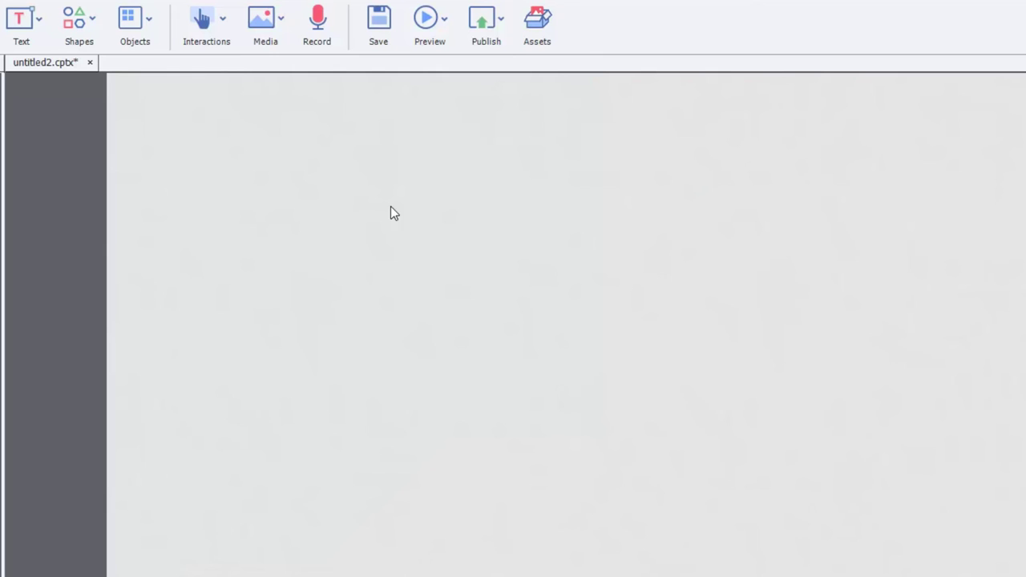
Step: Start a Multi-Slide Synchronized Video insert using 20151005_115047.mp4 as the file
{"action": "left_click", "coordinate": [271, 24]}
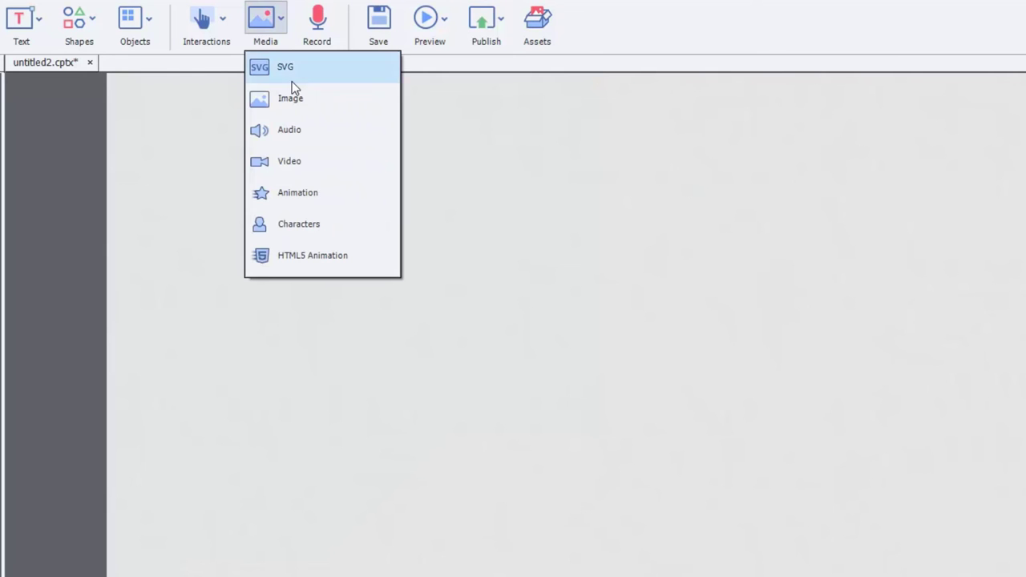
{"action": "left_click", "coordinate": [290, 163]}
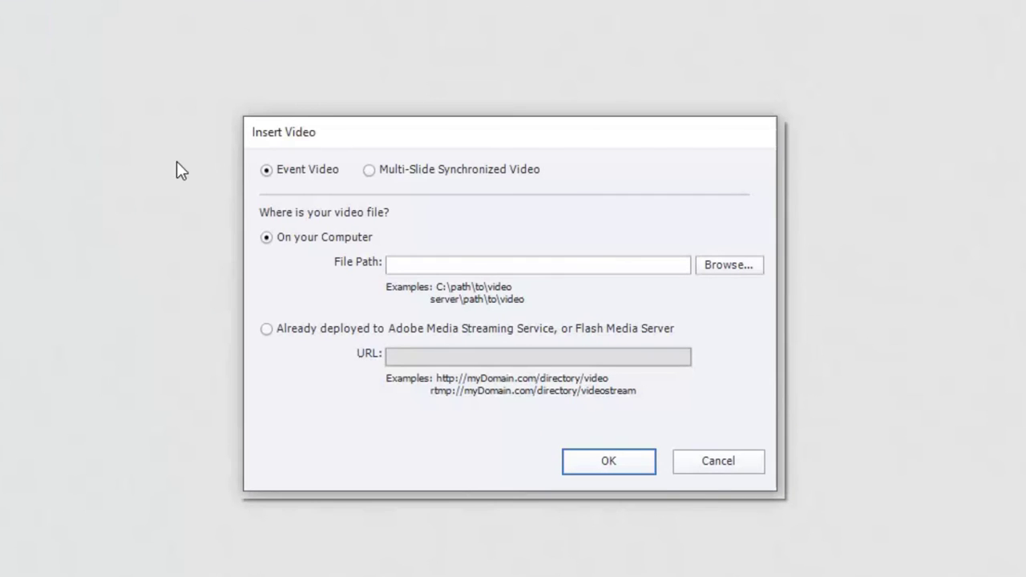
{"action": "left_click", "coordinate": [369, 170]}
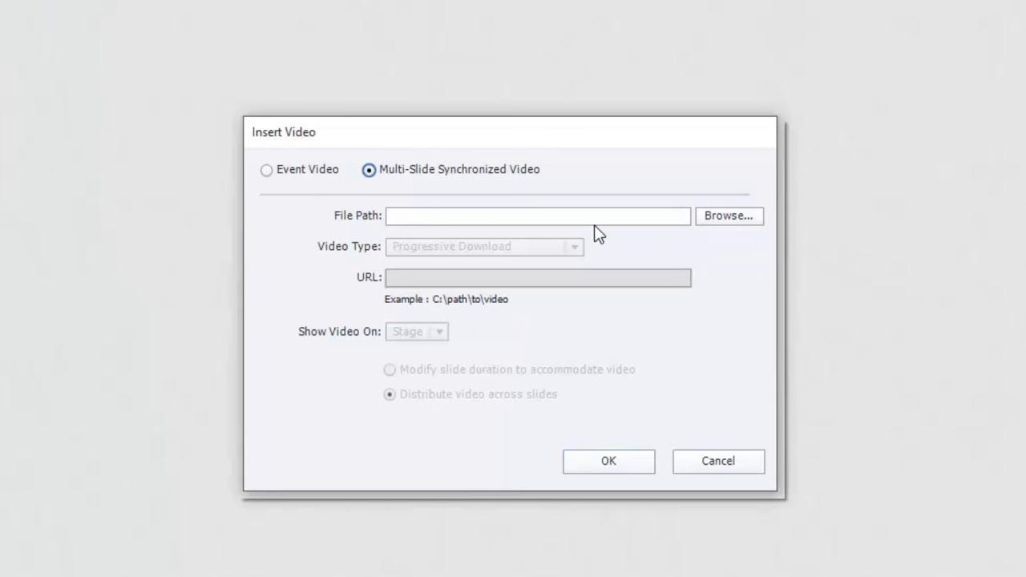
{"action": "left_click", "coordinate": [725, 215]}
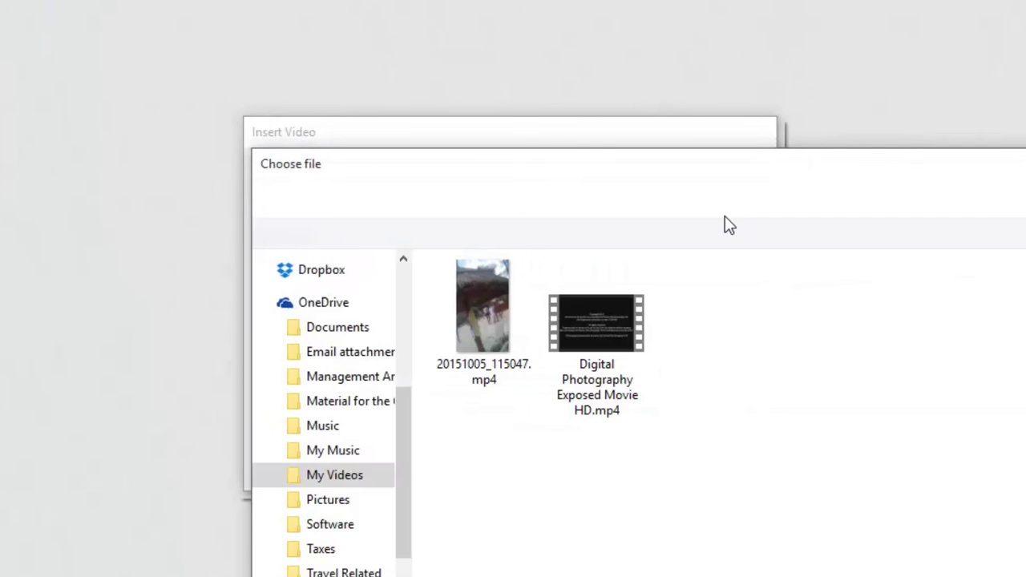
{"action": "left_click", "coordinate": [514, 319]}
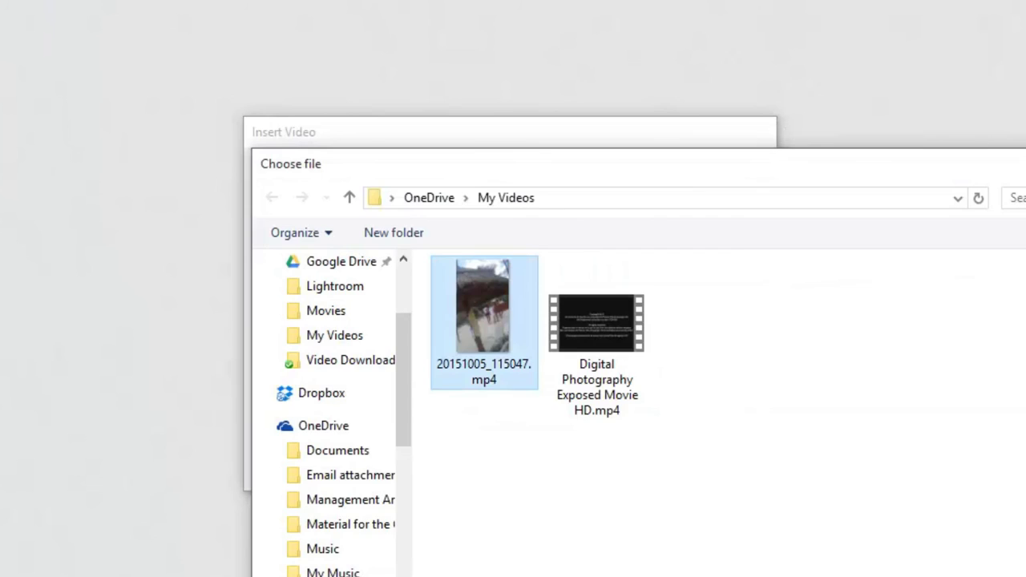
{"action": "key", "text": "Return"}
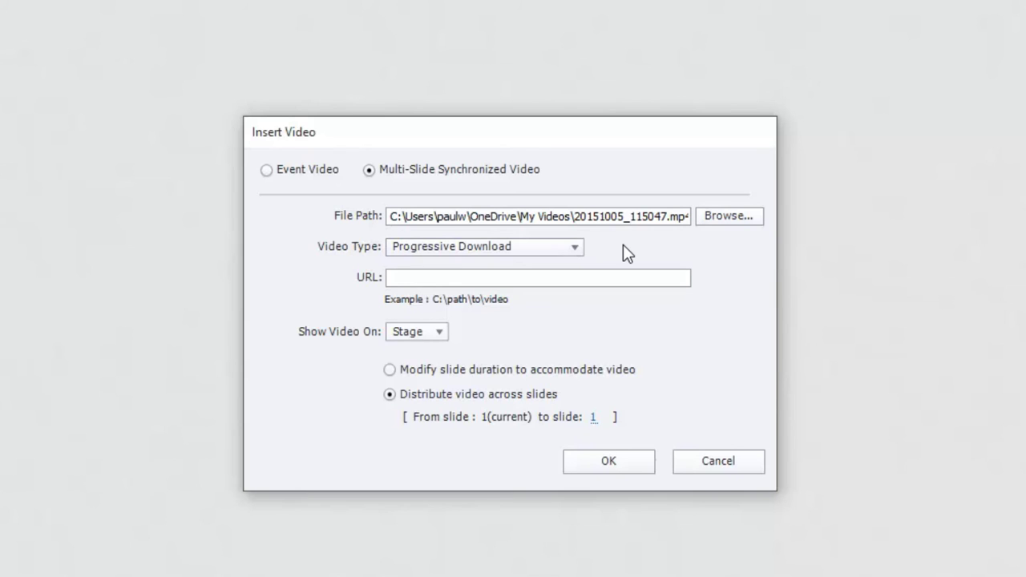
{"action": "left_click", "coordinate": [559, 247]}
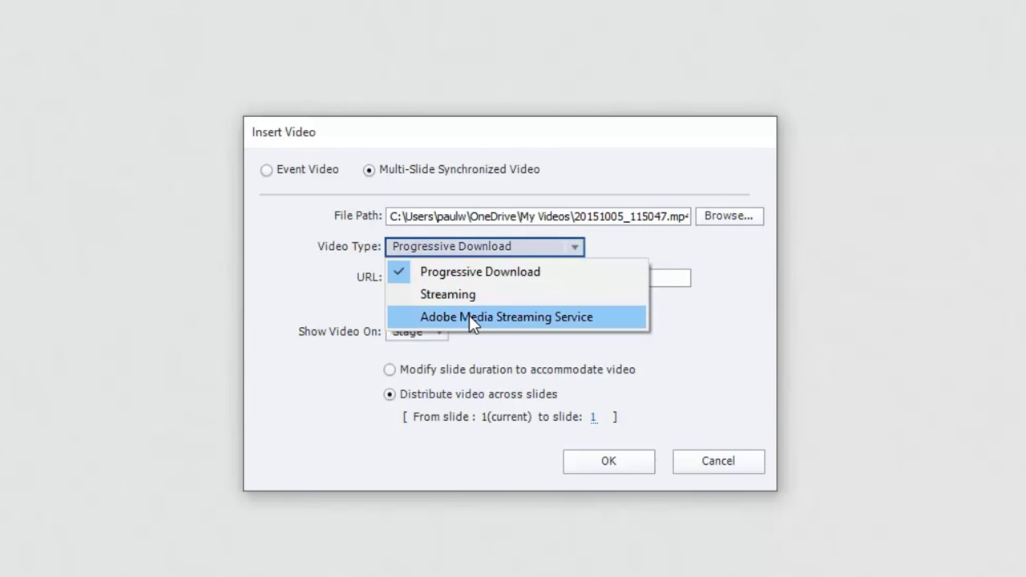
{"action": "left_click", "coordinate": [550, 316]}
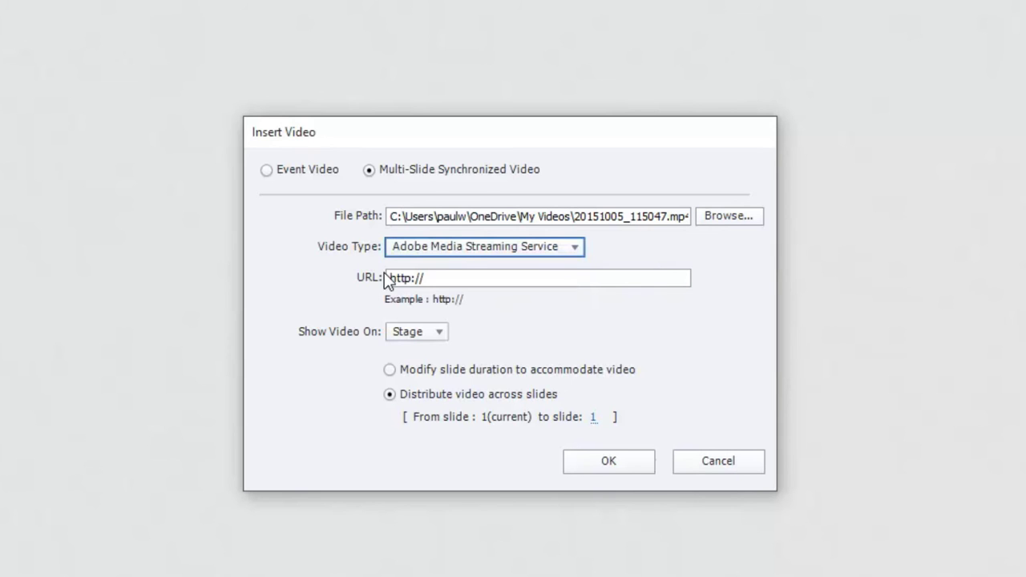
{"action": "left_click", "coordinate": [564, 248]}
{"action": "left_click", "coordinate": [504, 275]}
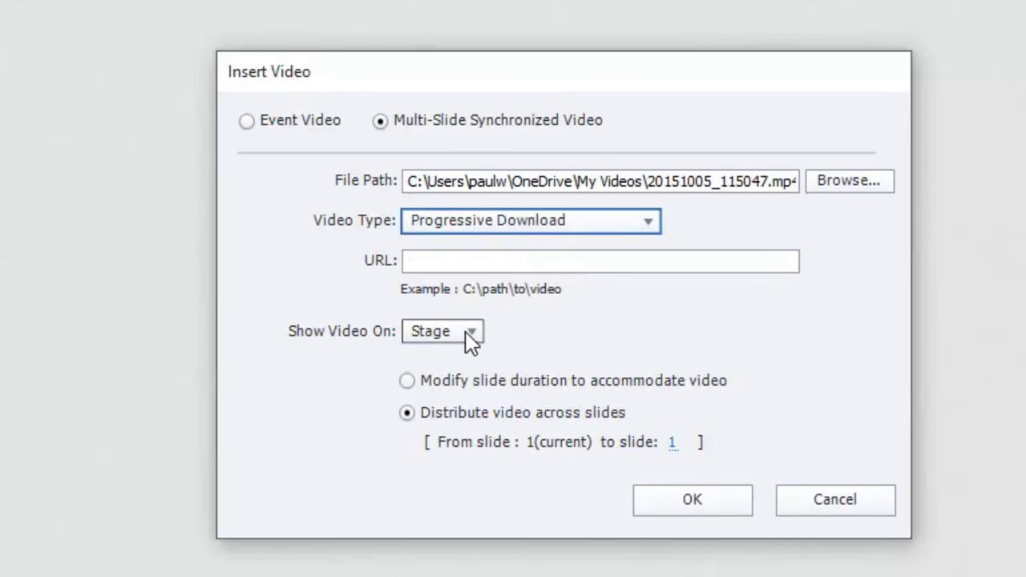
Step: Keep Show Video On at Stage and choose 'Modify slide duration to accommodate video'
{"action": "left_click", "coordinate": [470, 336]}
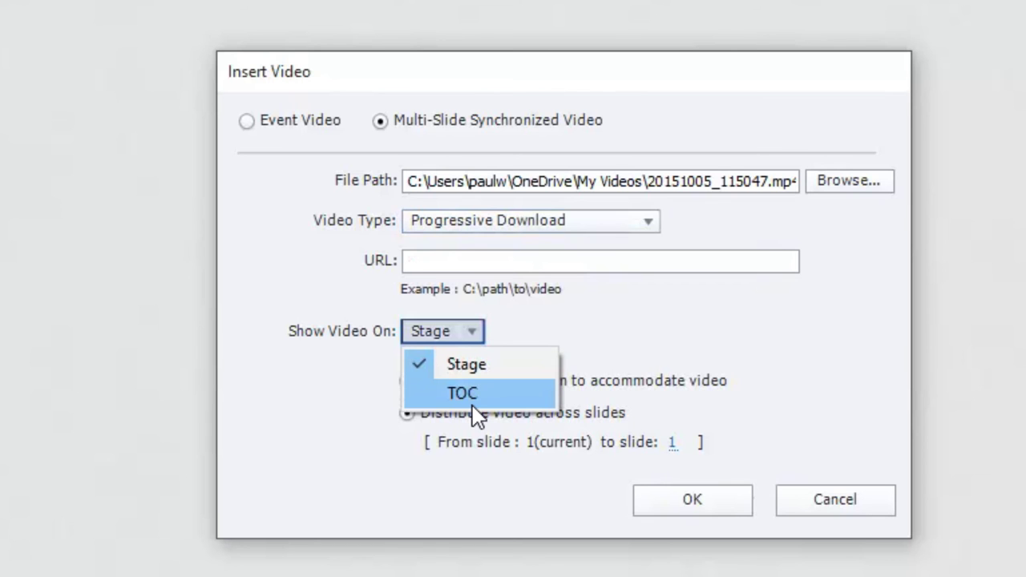
{"action": "left_click", "coordinate": [498, 370]}
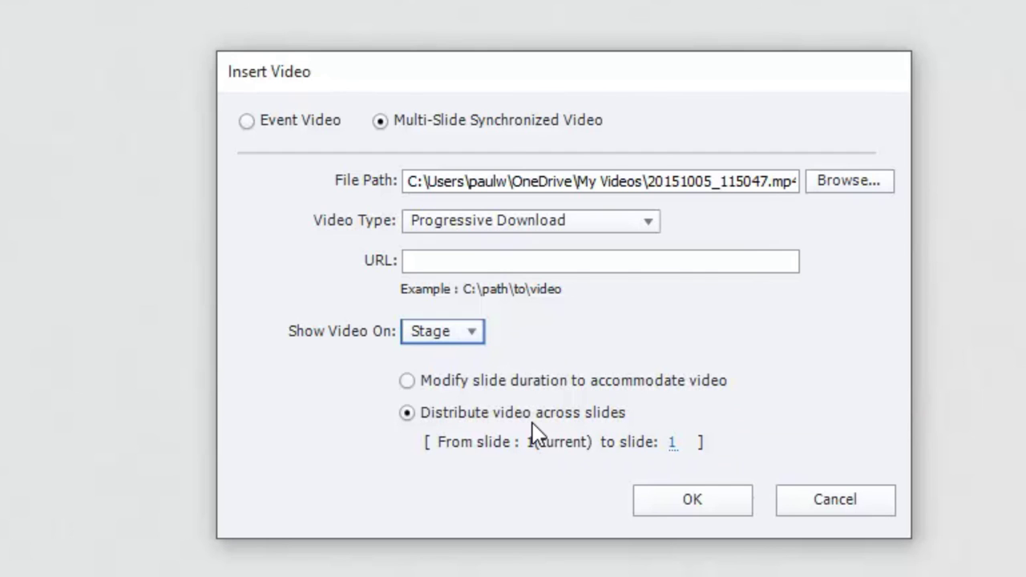
{"action": "left_click", "coordinate": [406, 381]}
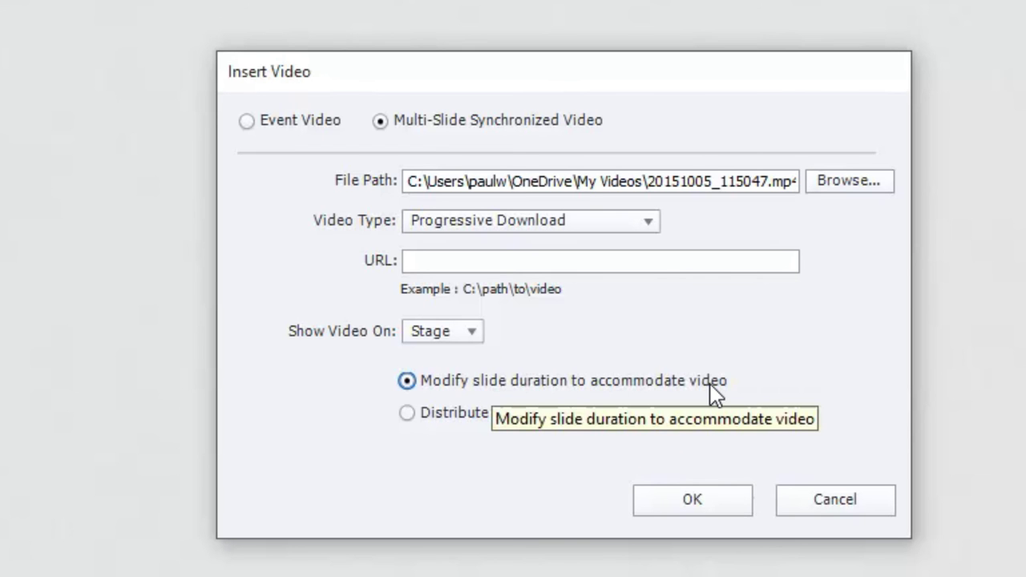
Step: Insert the video as SlideVideo_4, then move it to the stage's top-left and resize it to 601x374
{"action": "left_click", "coordinate": [702, 501]}
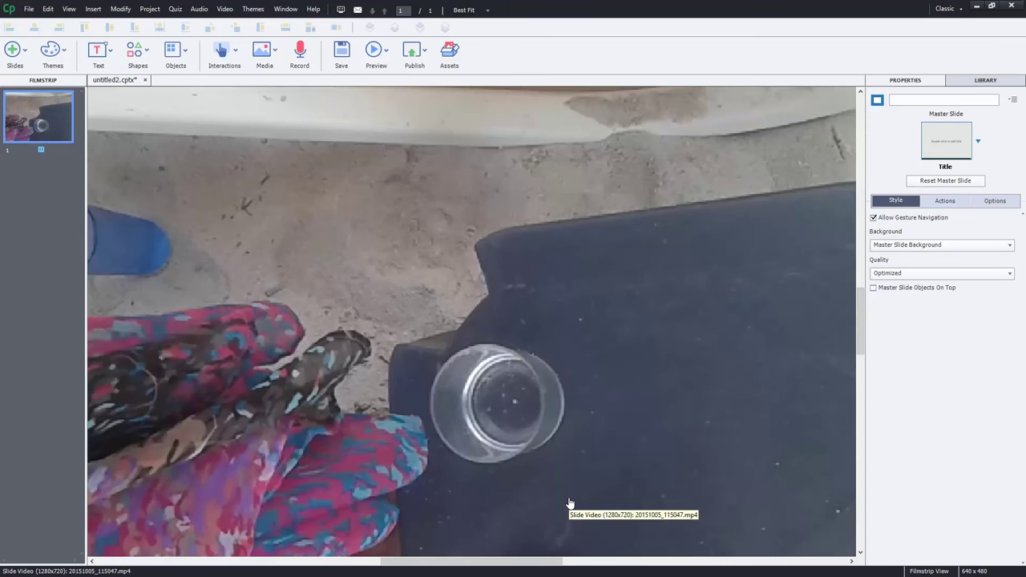
{"action": "left_click_drag", "start_coordinate": [211, 144], "coordinate": [367, 275]}
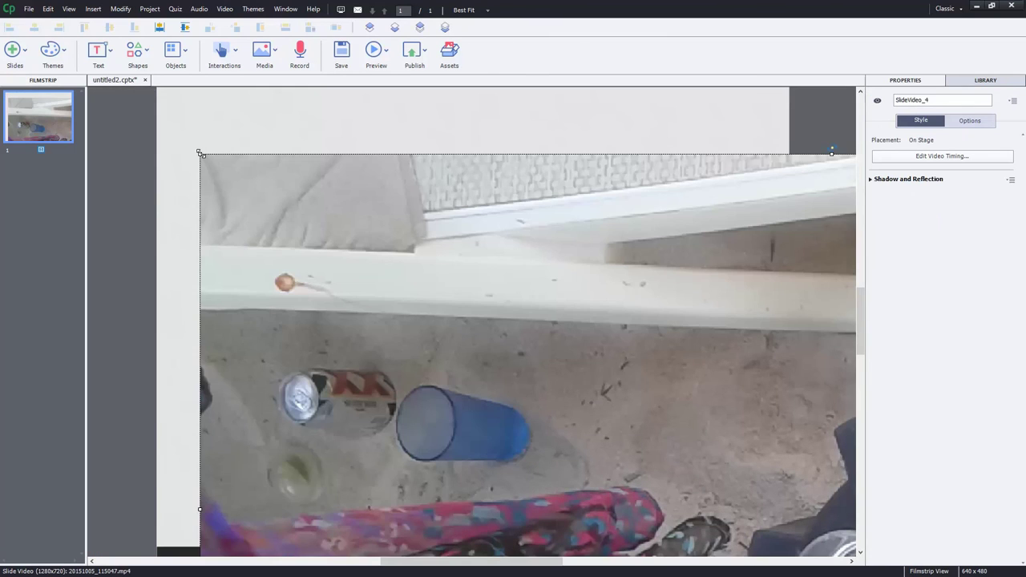
{"action": "mouse_move", "coordinate": [204, 157]}
{"action": "left_mouse_down"}
{"action": "mouse_move", "coordinate": [620, 325]}
{"action": "mouse_move", "coordinate": [810, 422]}
{"action": "mouse_move", "coordinate": [568, 333]}
{"action": "mouse_move", "coordinate": [205, 152]}
{"action": "left_mouse_up"}
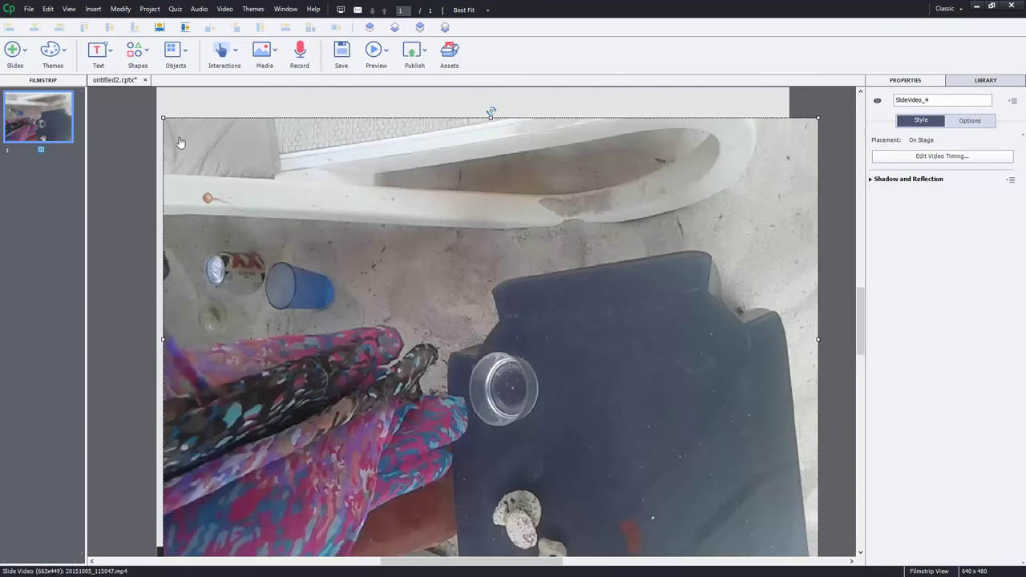
{"action": "left_click_drag", "start_coordinate": [161, 116], "coordinate": [247, 198]}
{"action": "left_click_drag", "start_coordinate": [342, 270], "coordinate": [255, 128]}
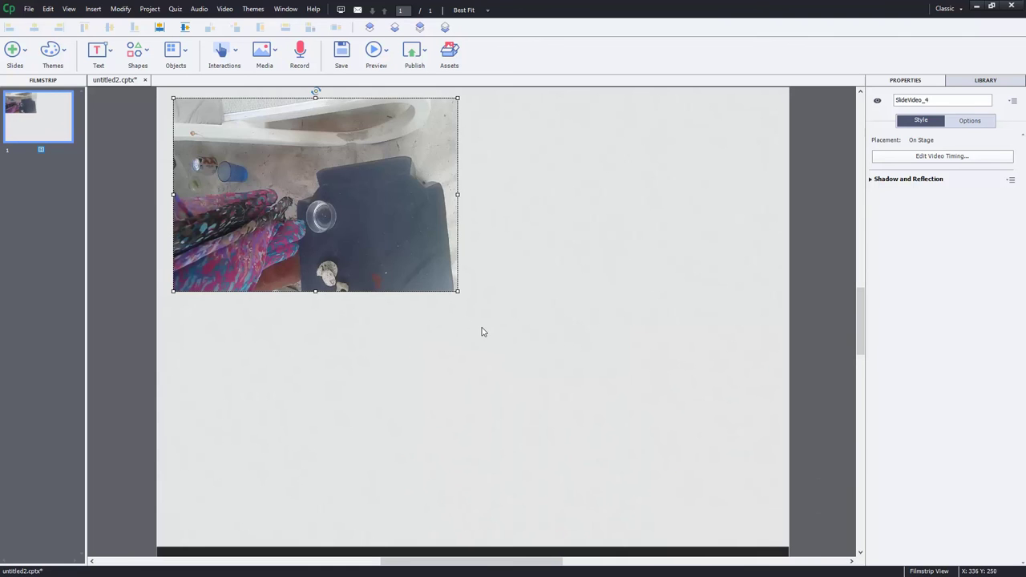
{"action": "left_click_drag", "start_coordinate": [457, 293], "coordinate": [768, 467]}
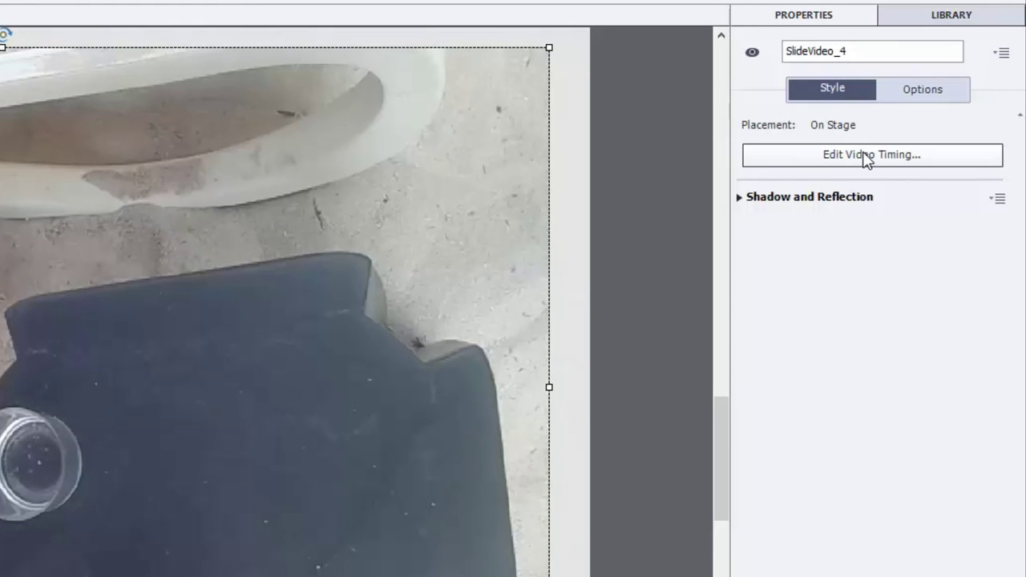
Step: In Edit Video Timing's Closed Captioning, add placeholder-text captions starting at 0s, 7.9s and 18s
{"action": "left_click", "coordinate": [867, 157]}
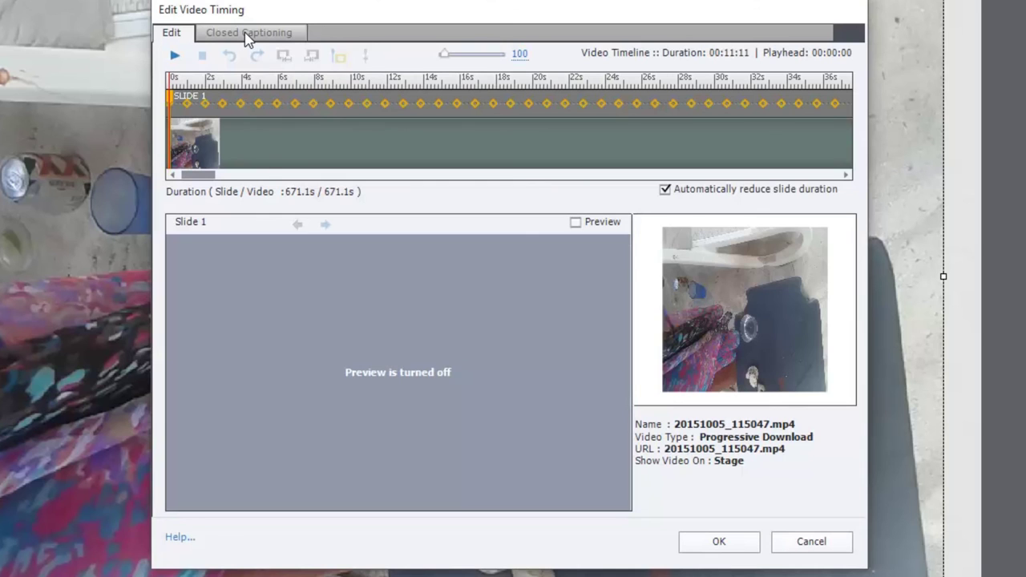
{"action": "left_click", "coordinate": [249, 40]}
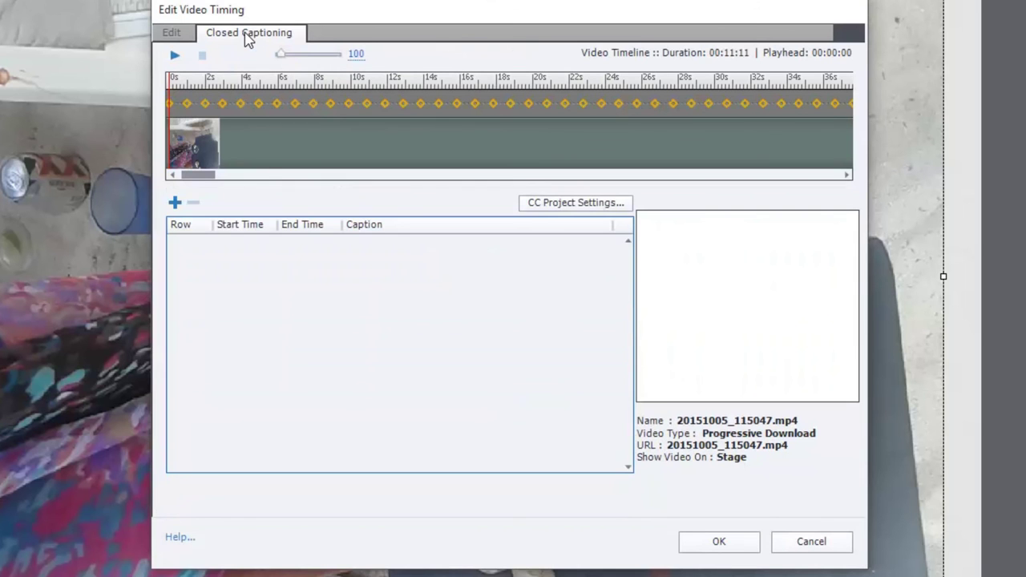
{"action": "left_click", "coordinate": [175, 202]}
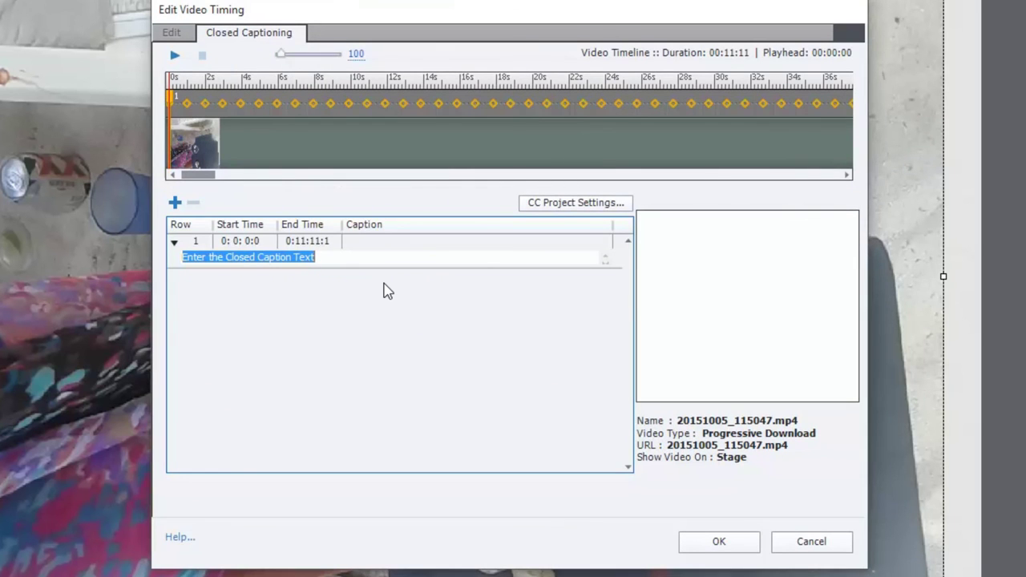
{"action": "type", "text": "lsdkjfkjdkfjskd"}
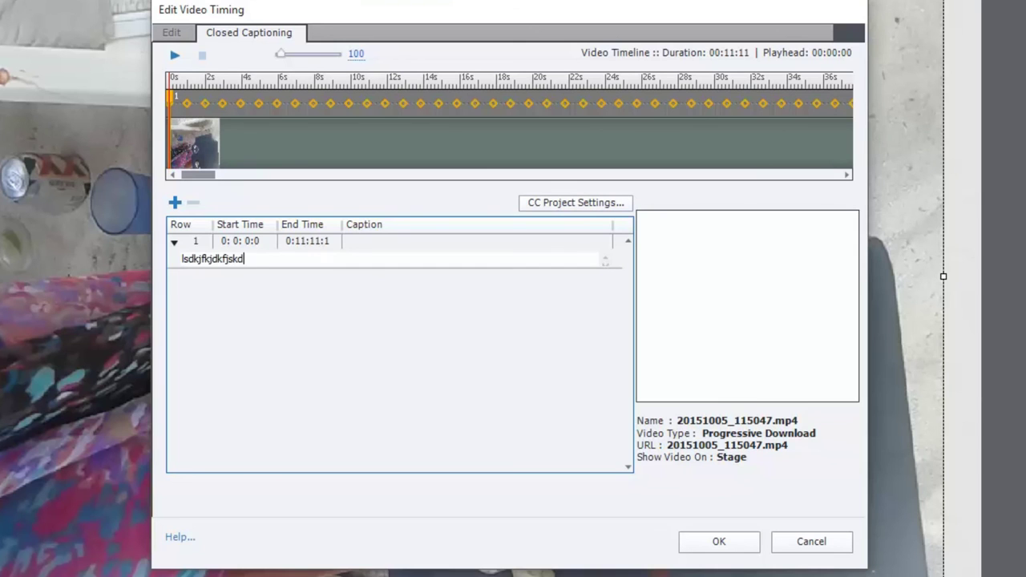
{"action": "left_click", "coordinate": [320, 103]}
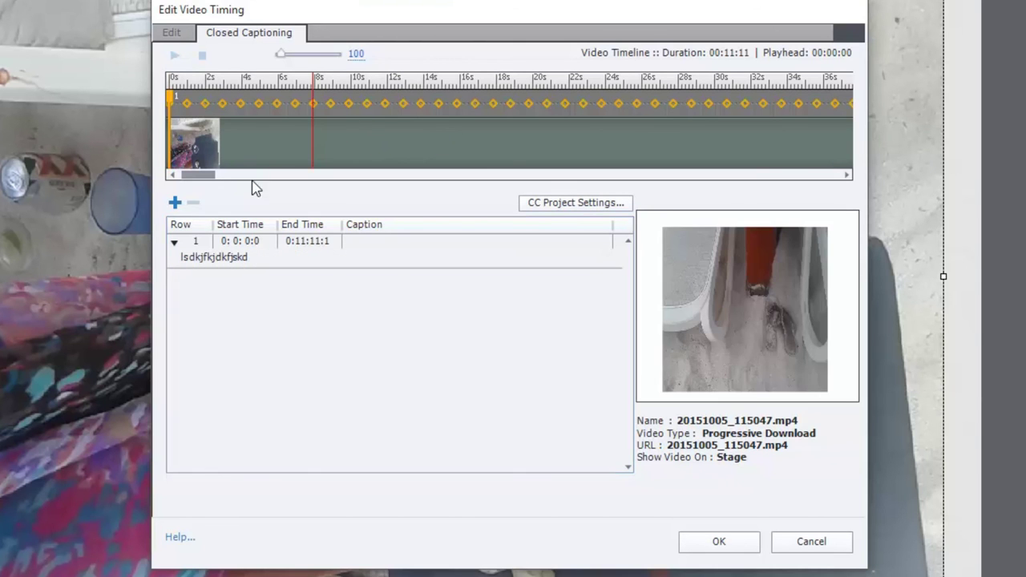
{"action": "left_click", "coordinate": [174, 202]}
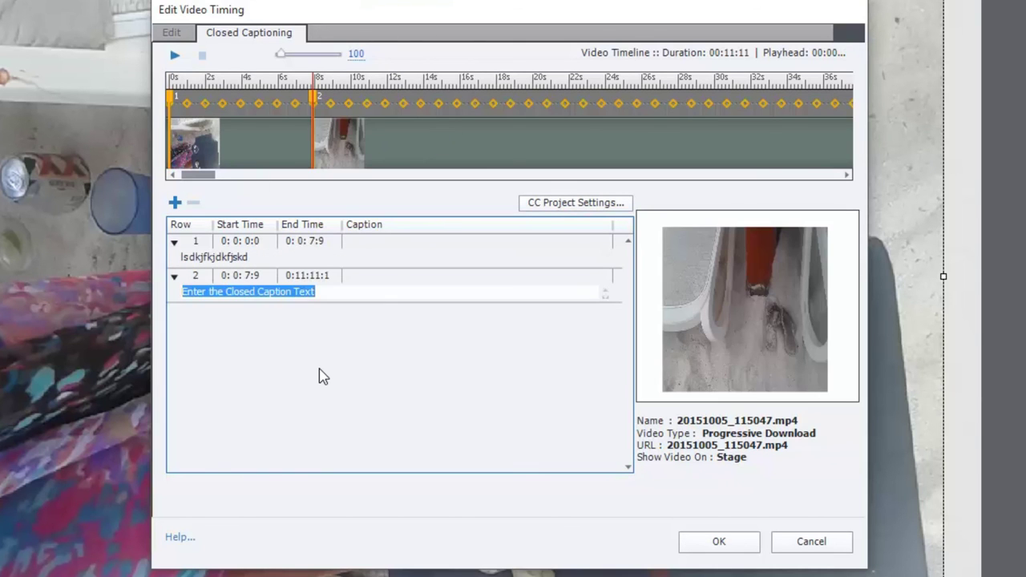
{"action": "type", "text": "lsdkjfklsdjfldskjf"}
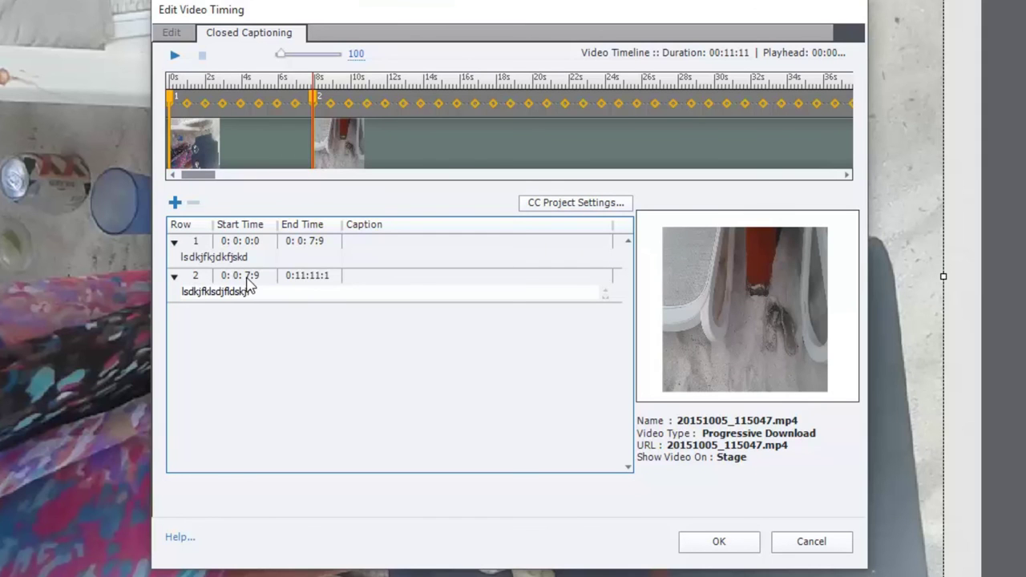
{"action": "left_click", "coordinate": [496, 103]}
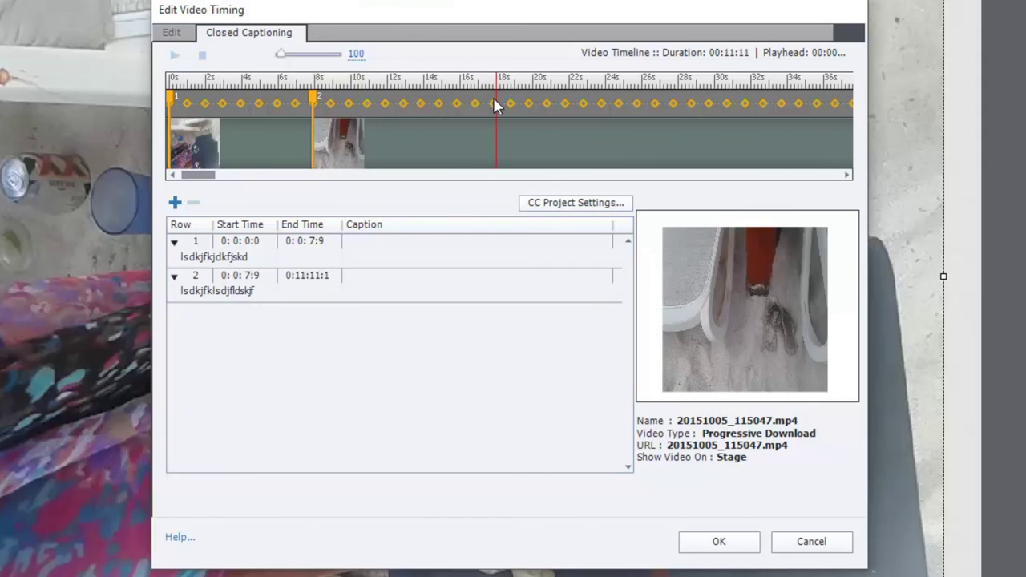
{"action": "left_click", "coordinate": [175, 202]}
{"action": "type", "text": "lsdkjfksdjfkl"}
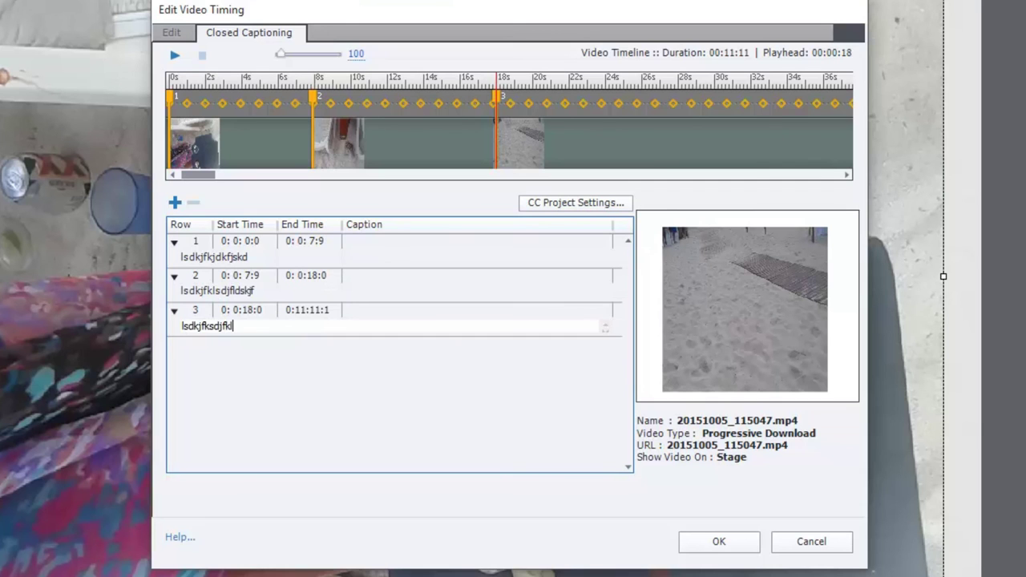